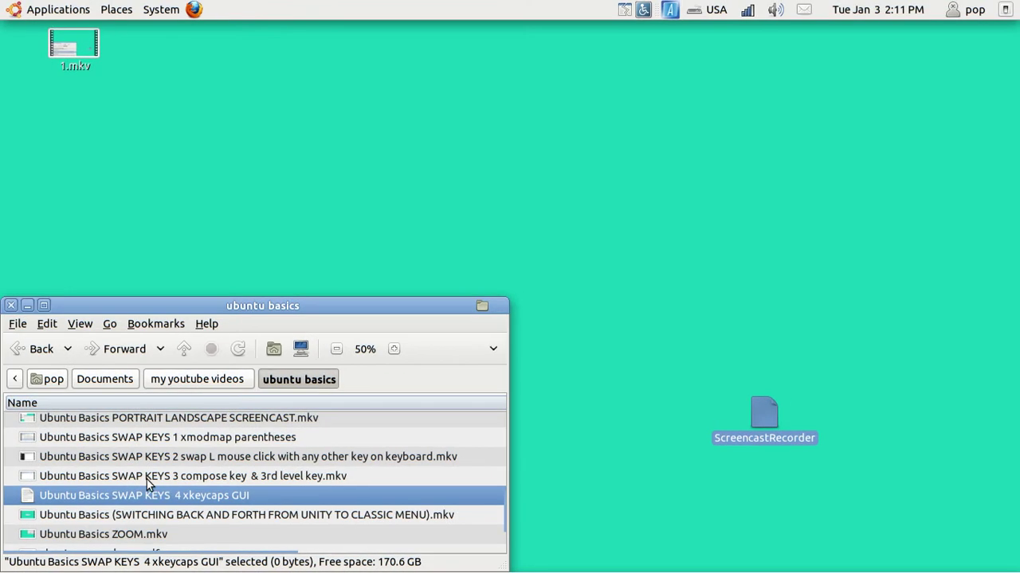
Step: Launch Ubuntu Software Center from Applications and search for xkeycaps
click(64, 11)
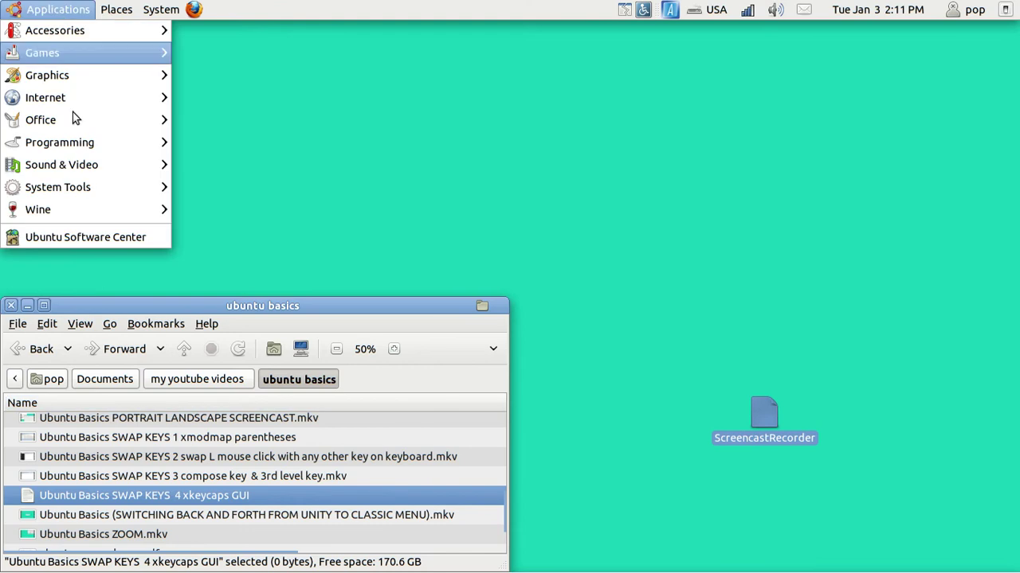
click(82, 243)
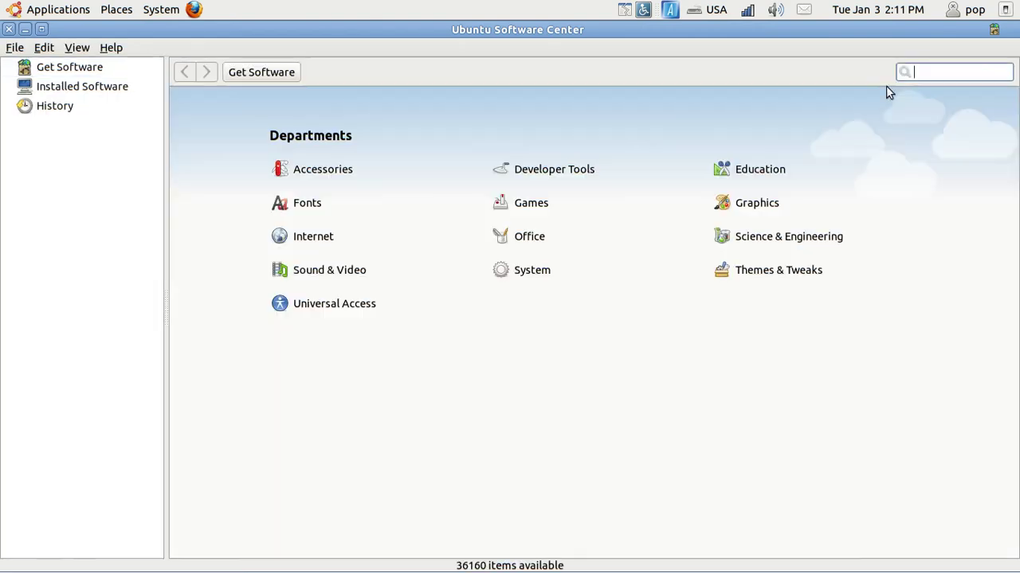
text(xkeyc)
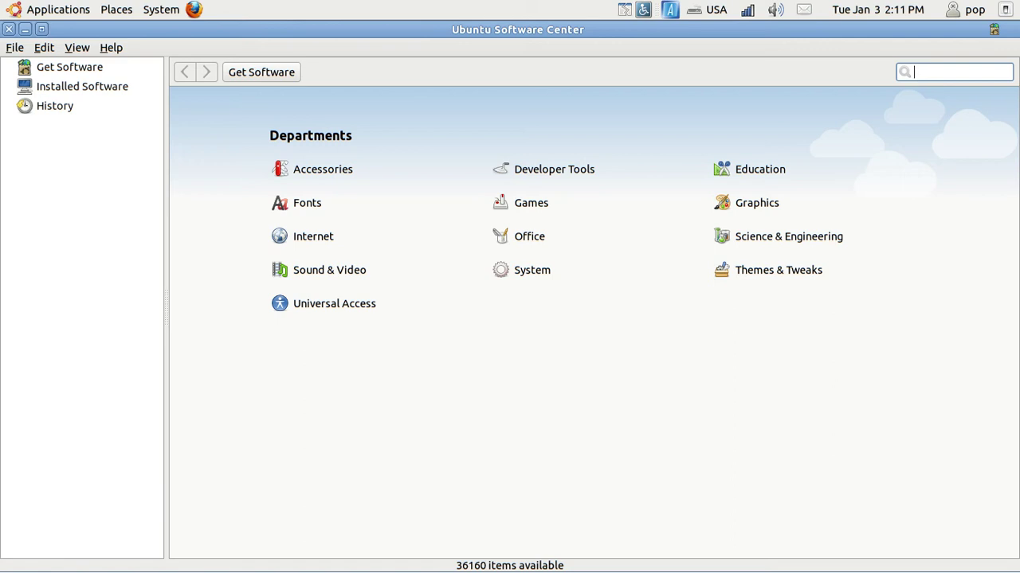
text(aps)
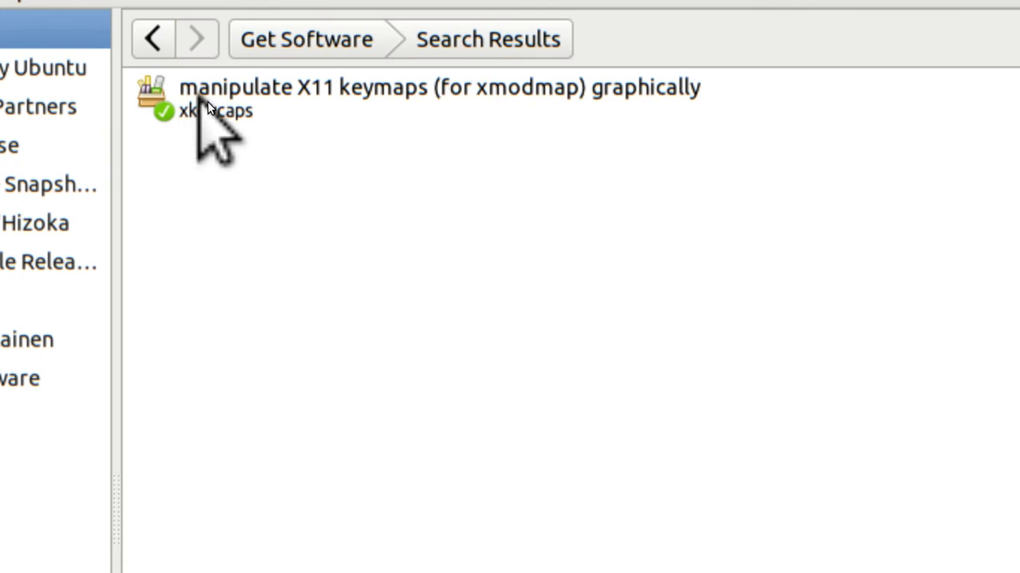
Step: Open the xkeycaps result's details page, showing it Installed with 1,167 kB size
double_click(207, 101)
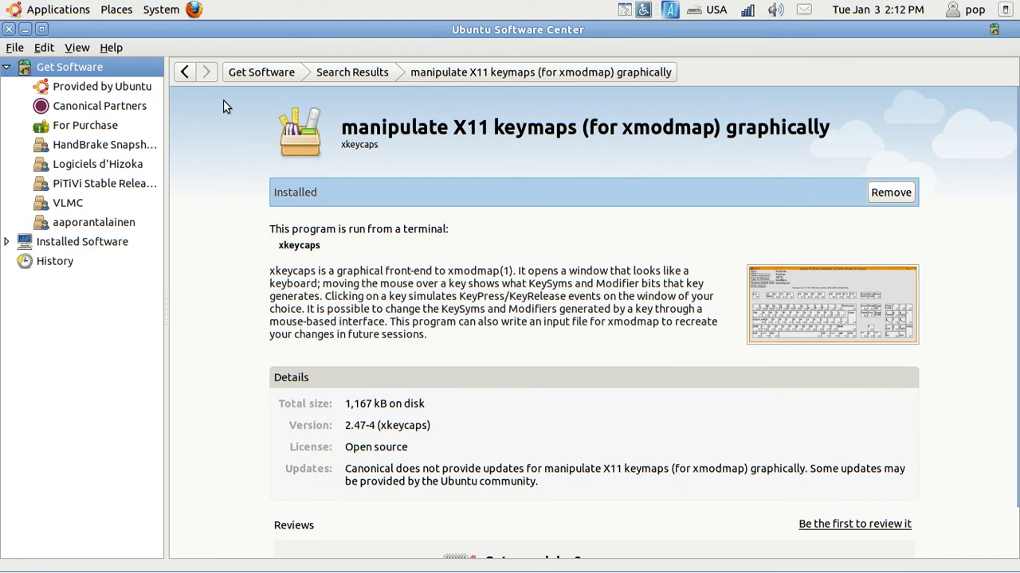
Step: Open the Main Menu editor from System > Preferences
click(168, 16)
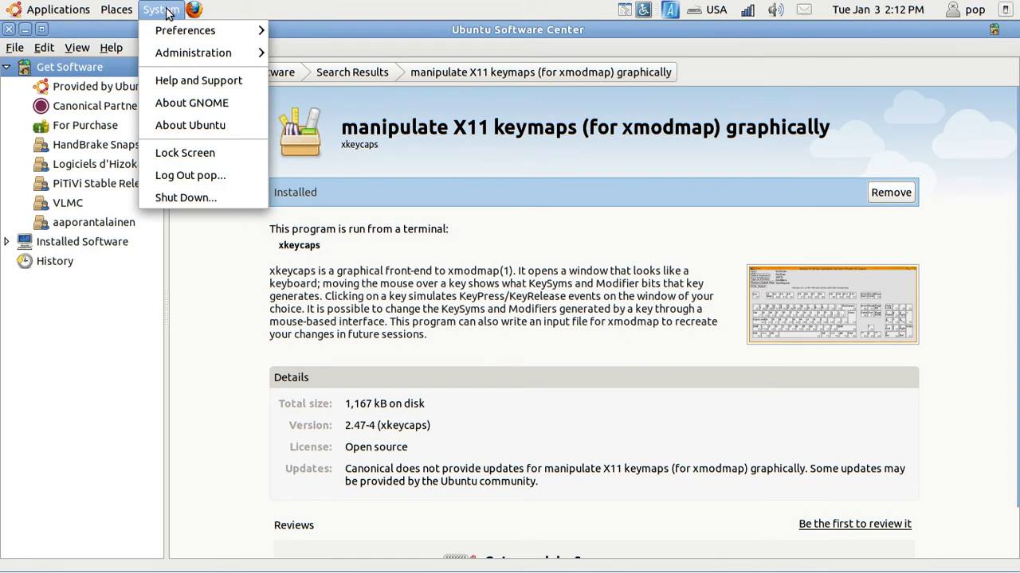
mouse_move(176, 34)
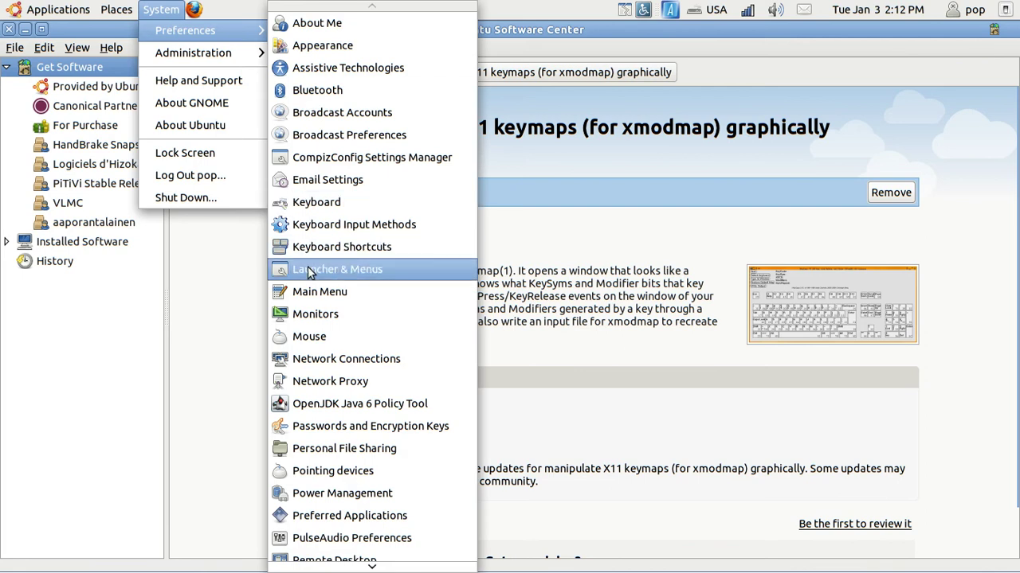
click(318, 294)
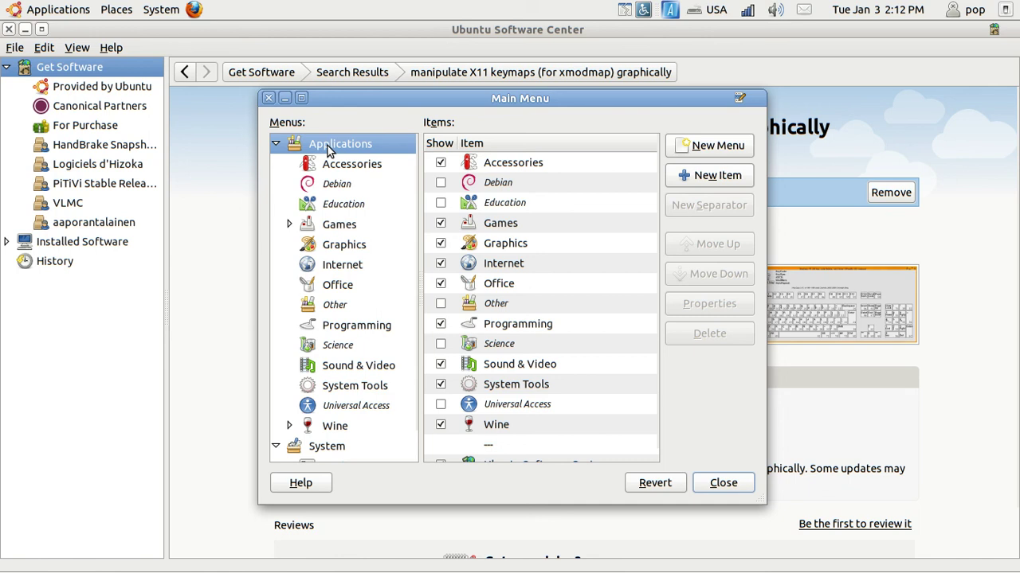
Step: List the Accessories menu items, discard an unsaved new launcher, and select Character Map
click(339, 169)
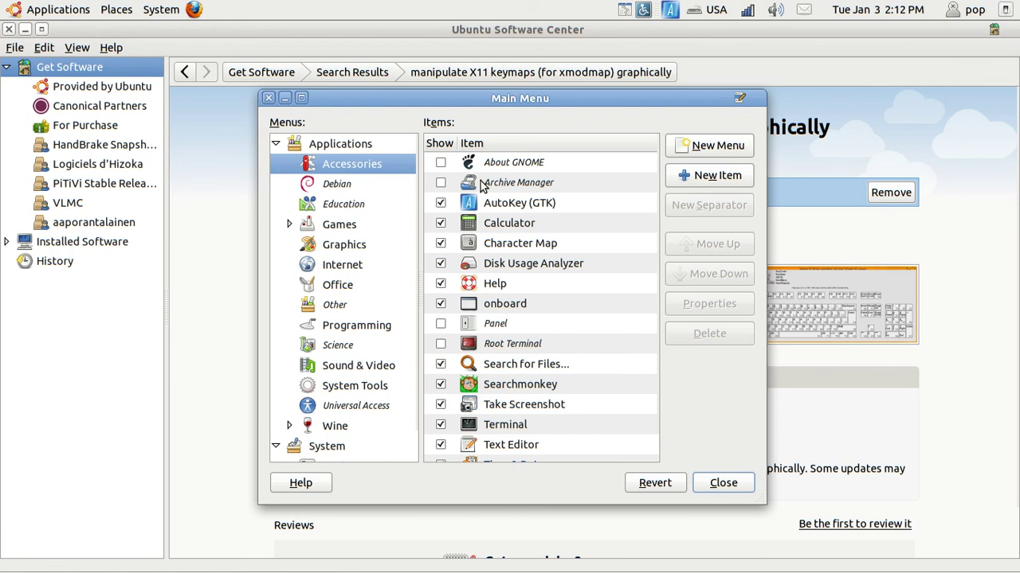
click(709, 178)
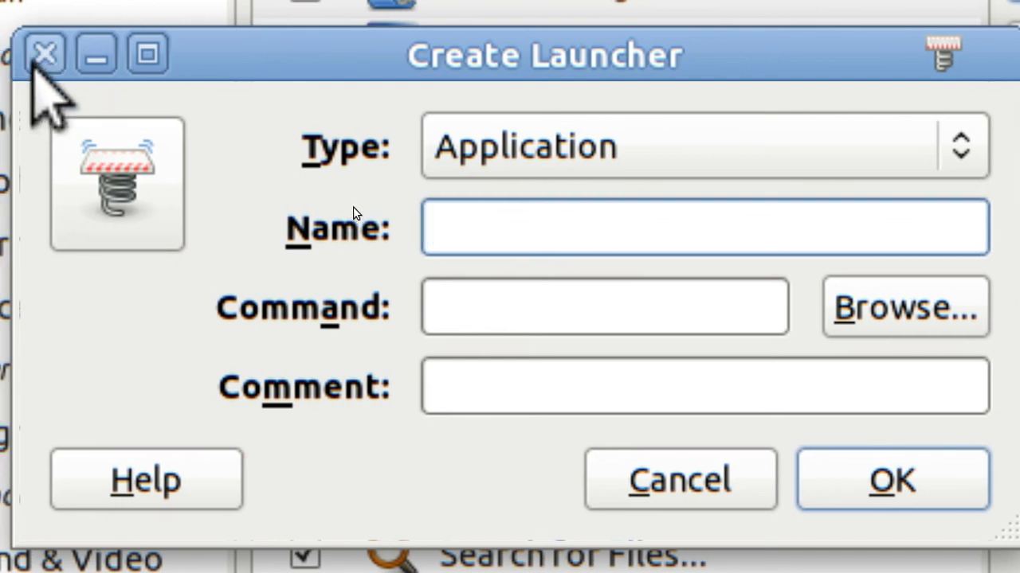
click(46, 53)
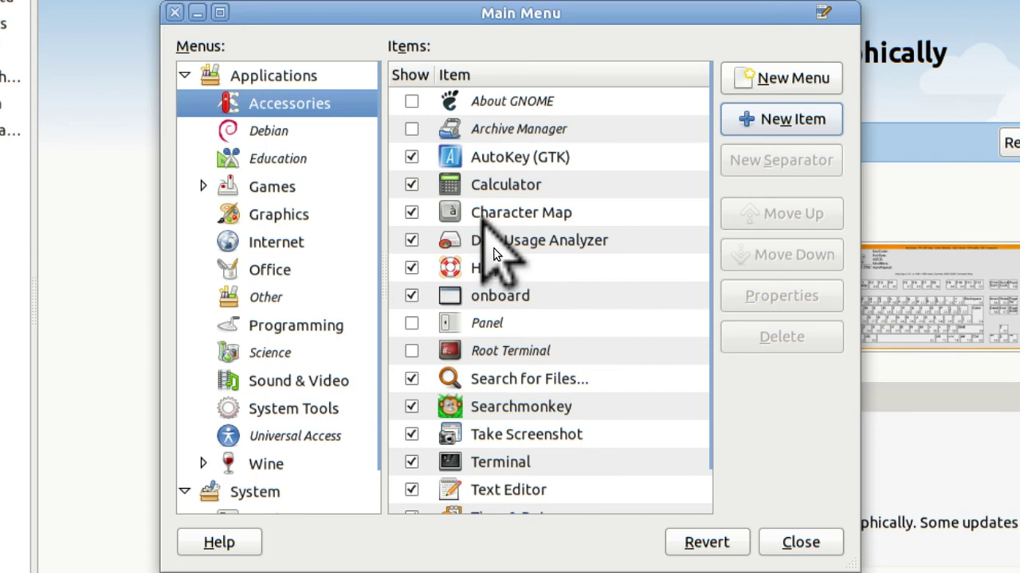
click(482, 217)
Step: Inspect the xkeycaps launcher's properties, confirming it runs the command xkeycaps
key(Down)
key(Down)
key(Down)
key(Down)
key(Down)
key(Down)
key(Down)
key(Down)
key(Down)
key(Down)
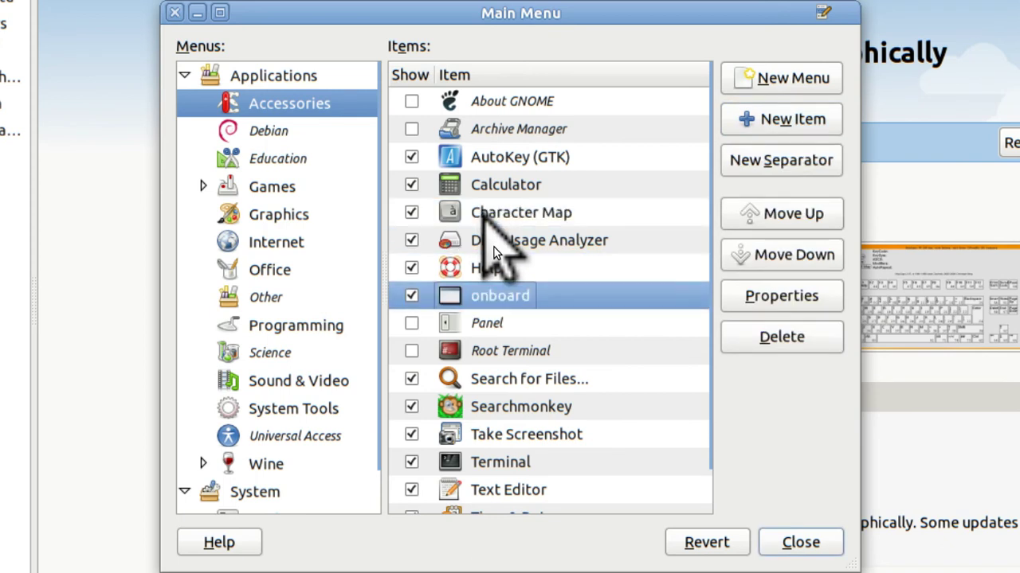
key(Down)
key(Down)
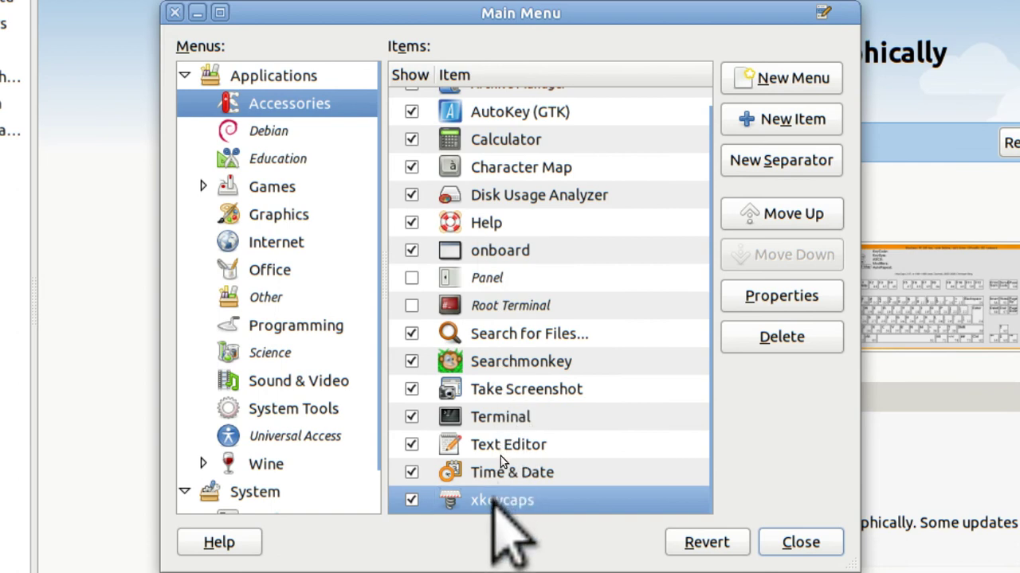
double_click(490, 499)
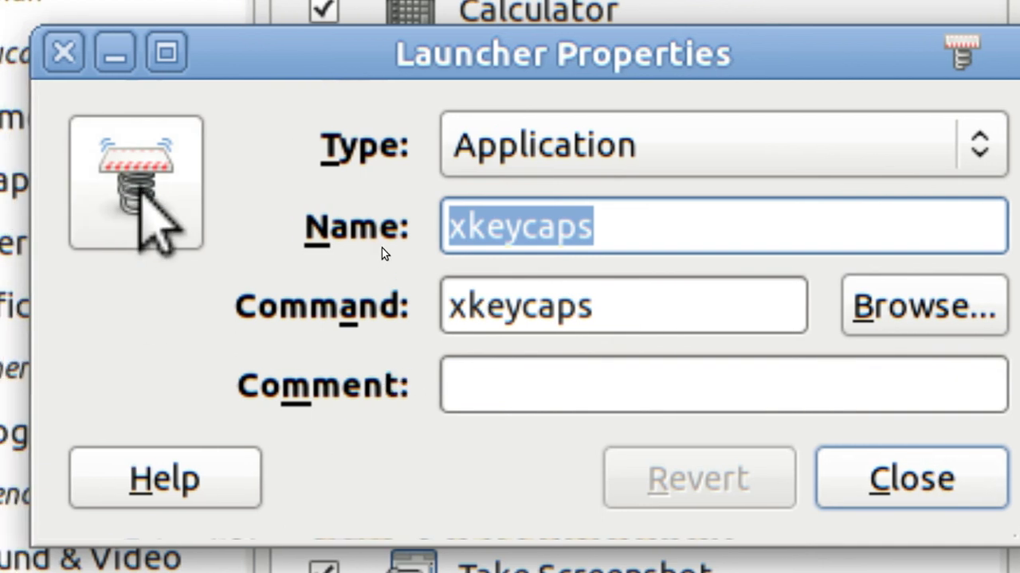
click(62, 53)
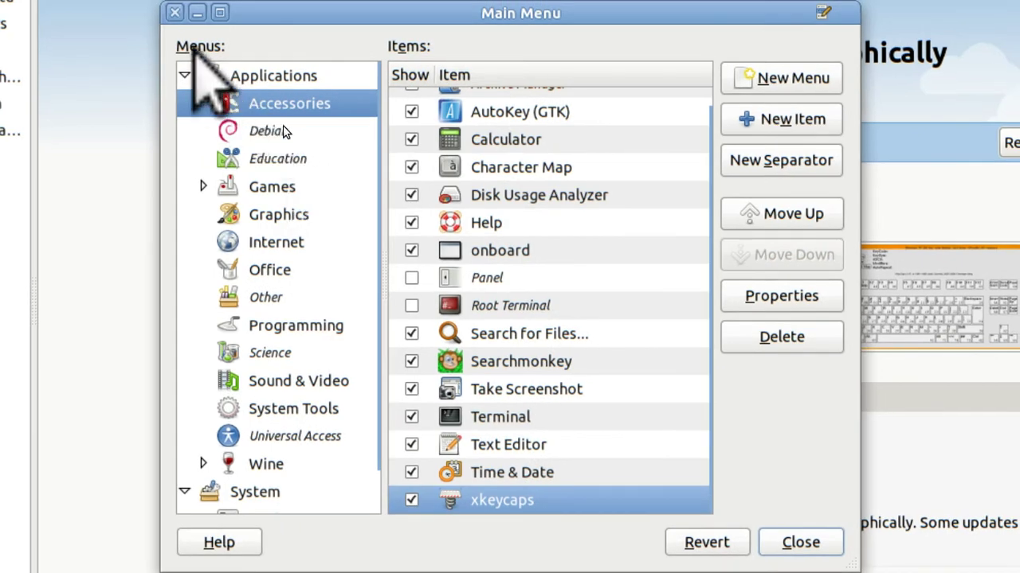
Step: Close Main Menu and Software Center, then launch xkeycaps from Applications > Accessories
click(175, 12)
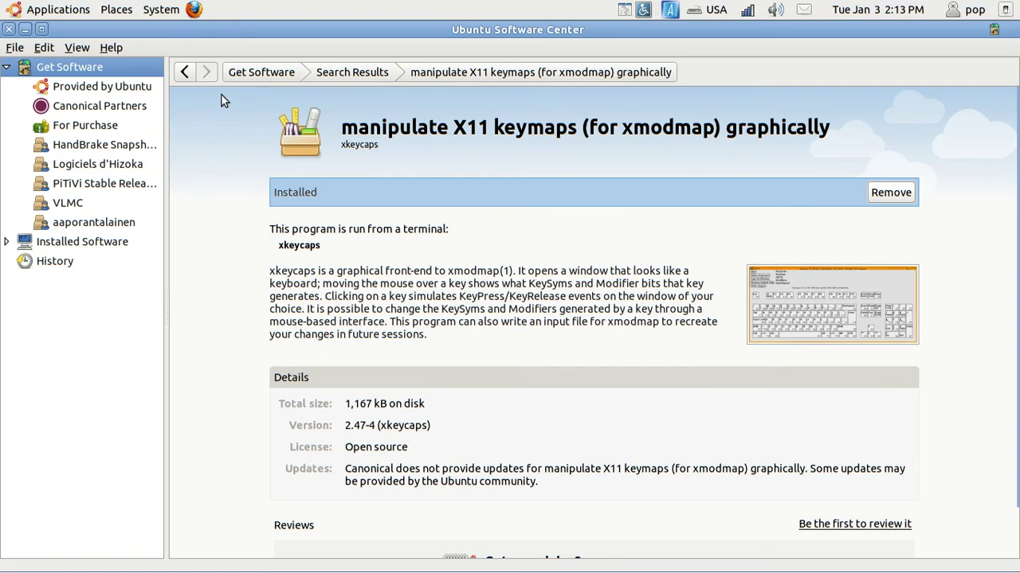
click(9, 29)
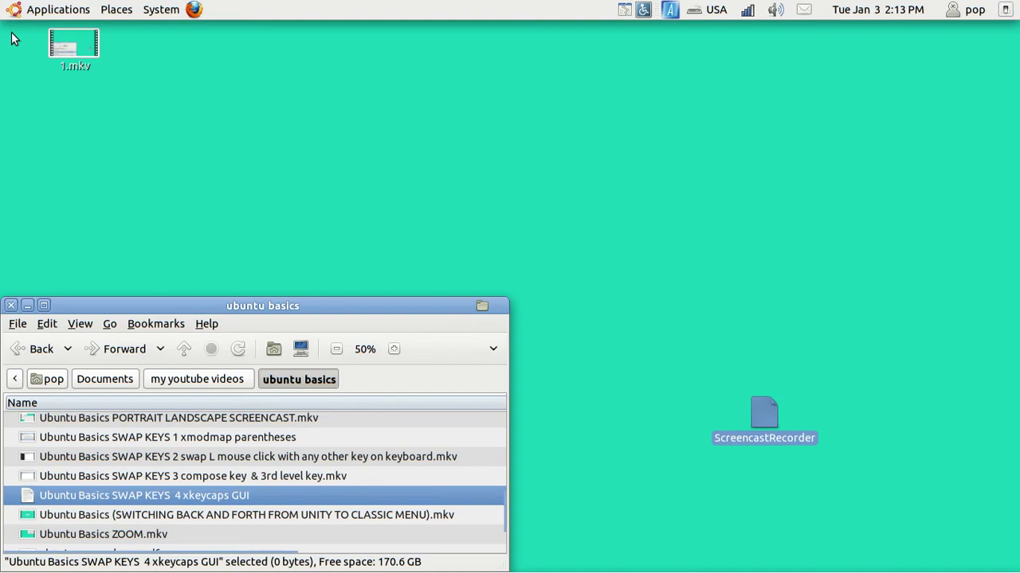
click(46, 11)
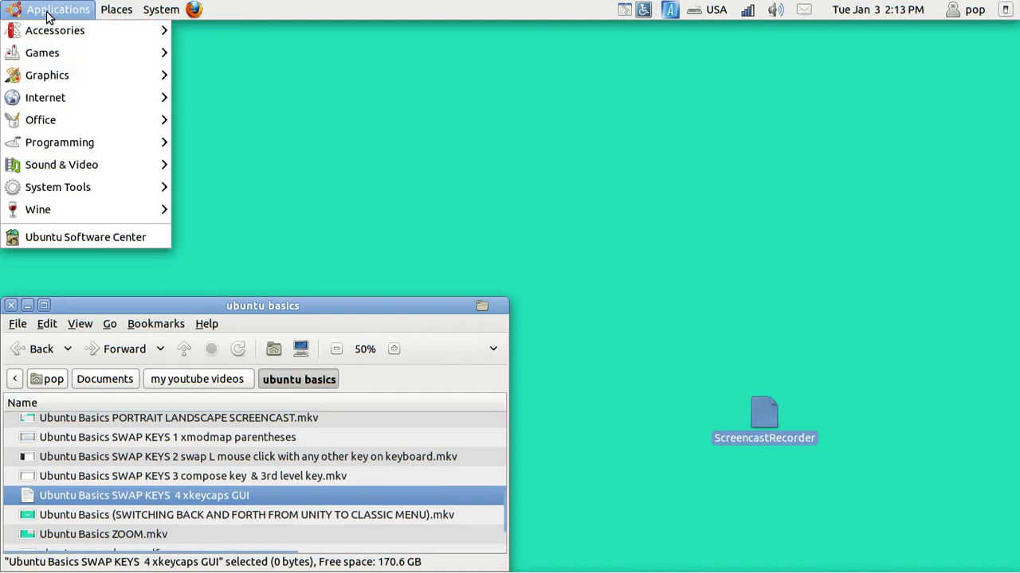
mouse_move(50, 28)
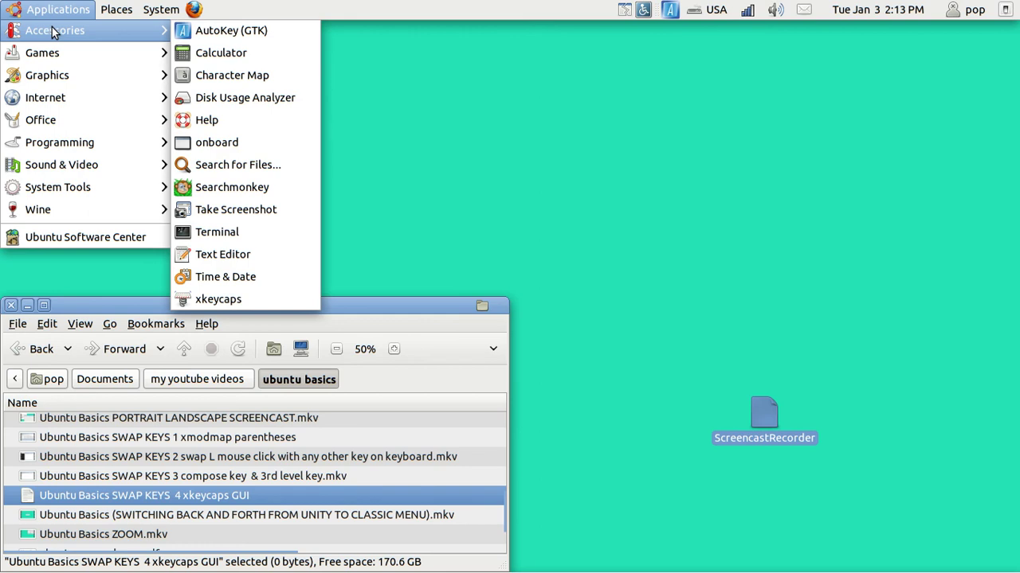
click(217, 300)
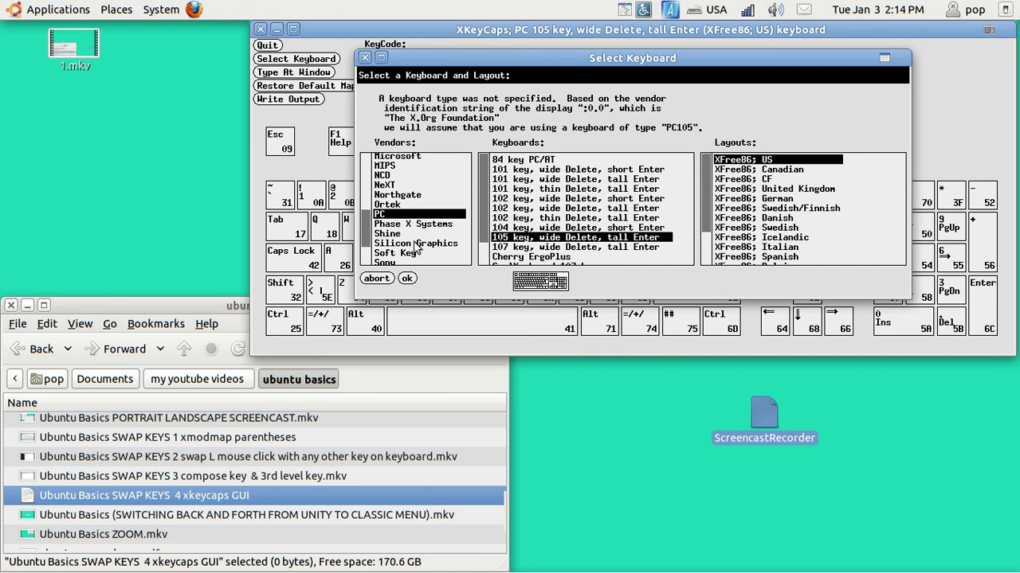
Step: Accept the PC 105-key XFree86 US keyboard and bring up the ~ key's popup menu
click(407, 279)
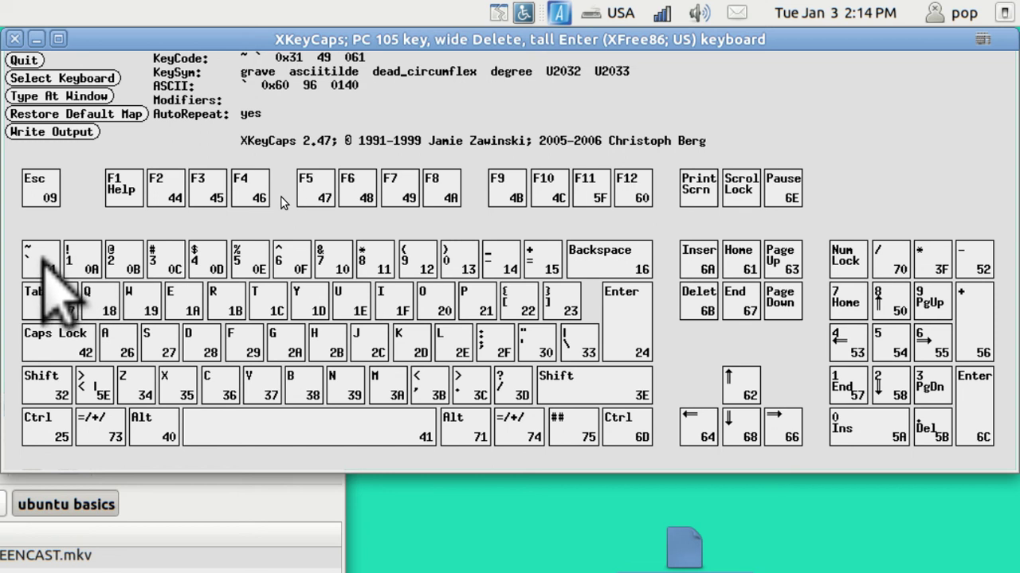
right_click(42, 261)
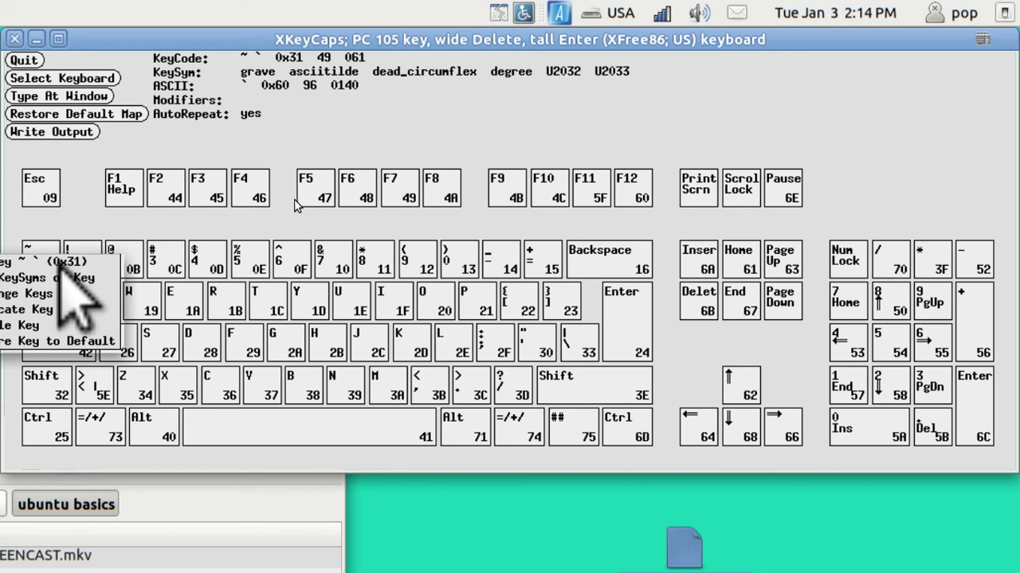
click(63, 280)
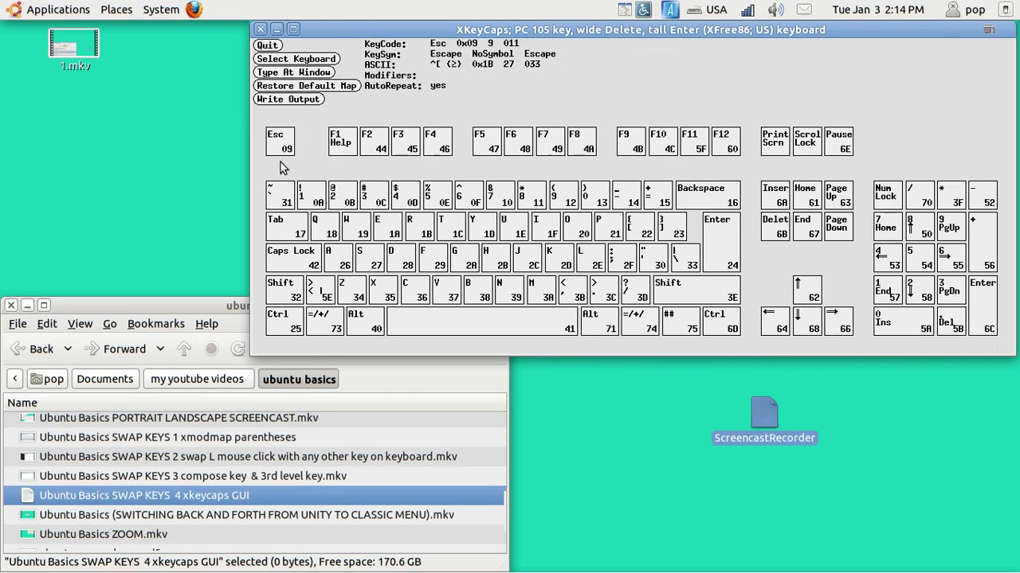
right_click(280, 199)
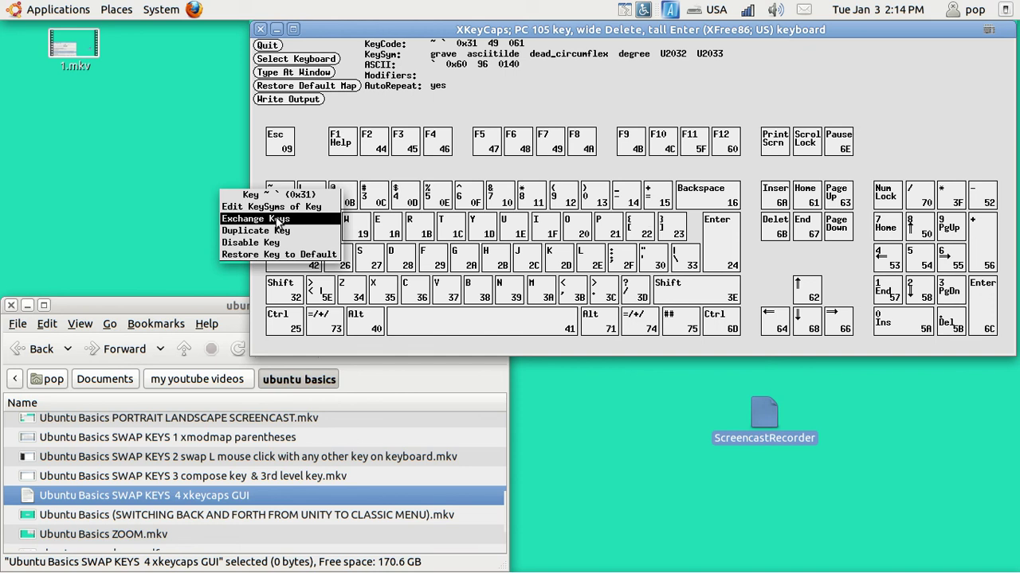
Step: Exchange the ~ key with the ! 1 key using Exchange Keys
click(278, 220)
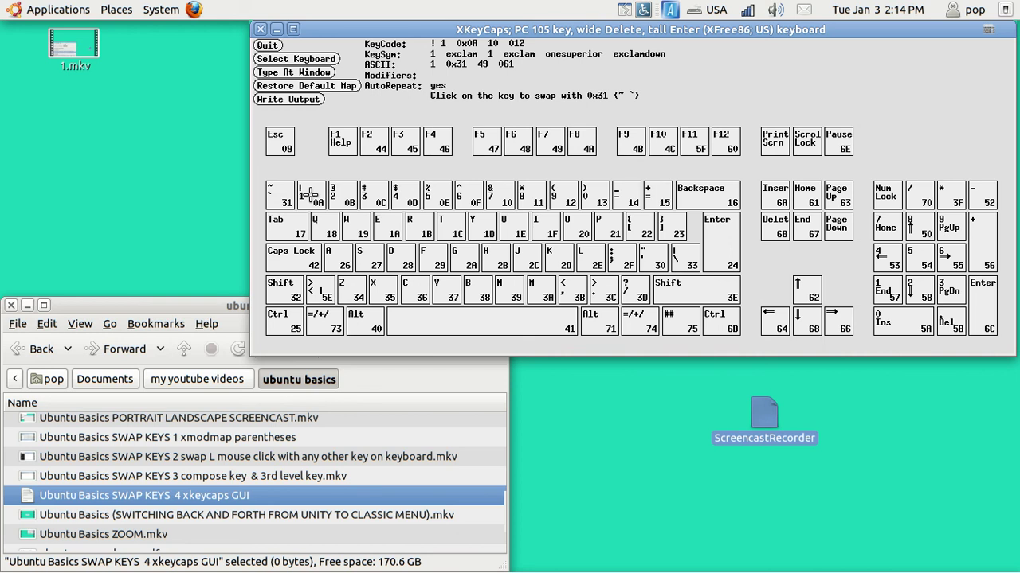
click(310, 195)
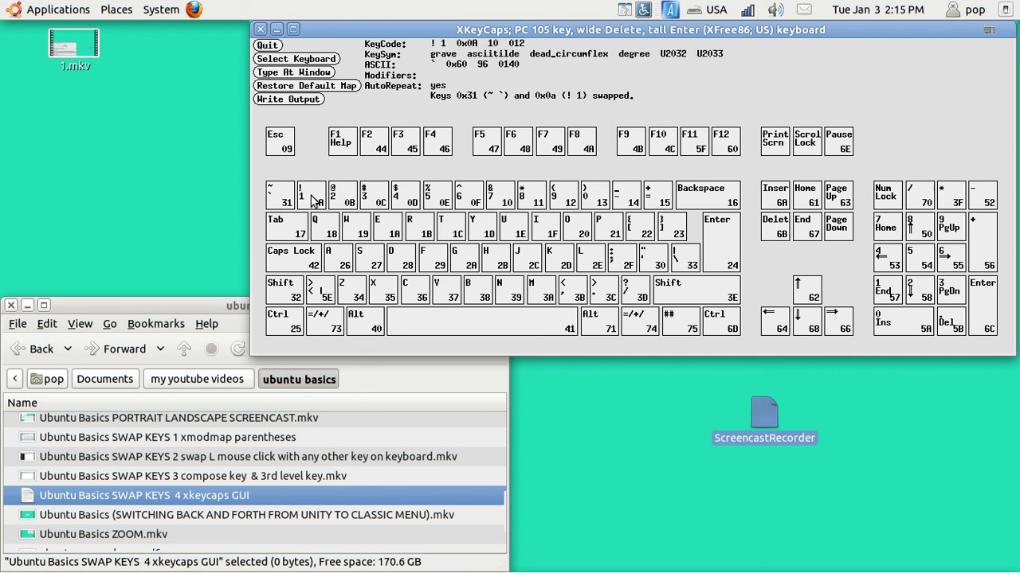
click(59, 10)
mouse_move(72, 34)
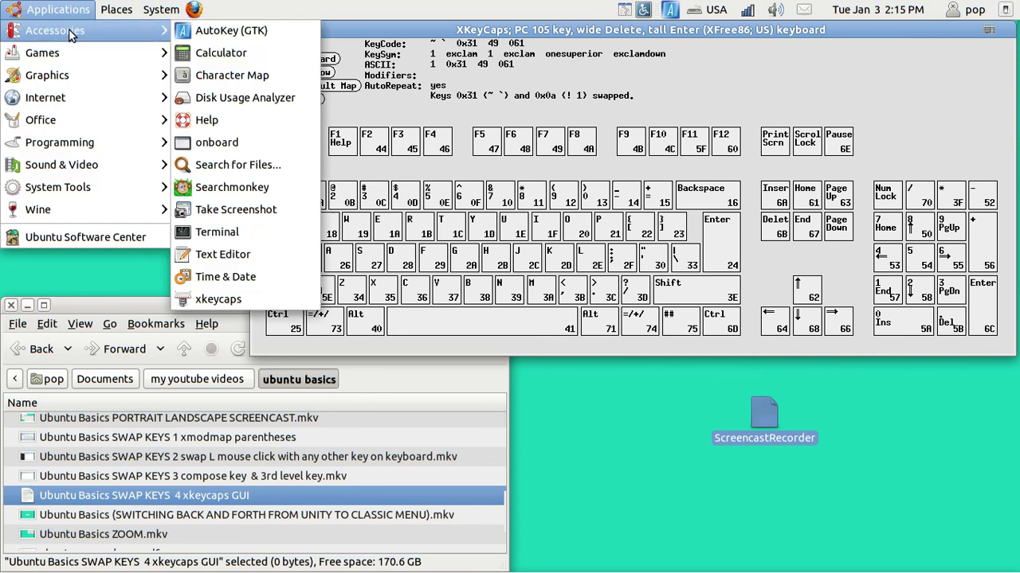
click(232, 255)
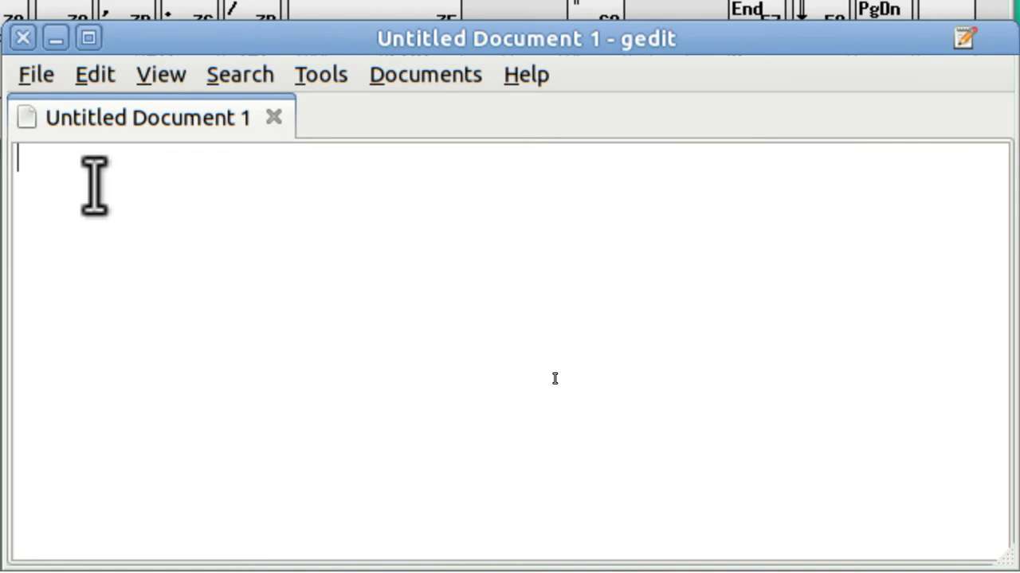
text(1)
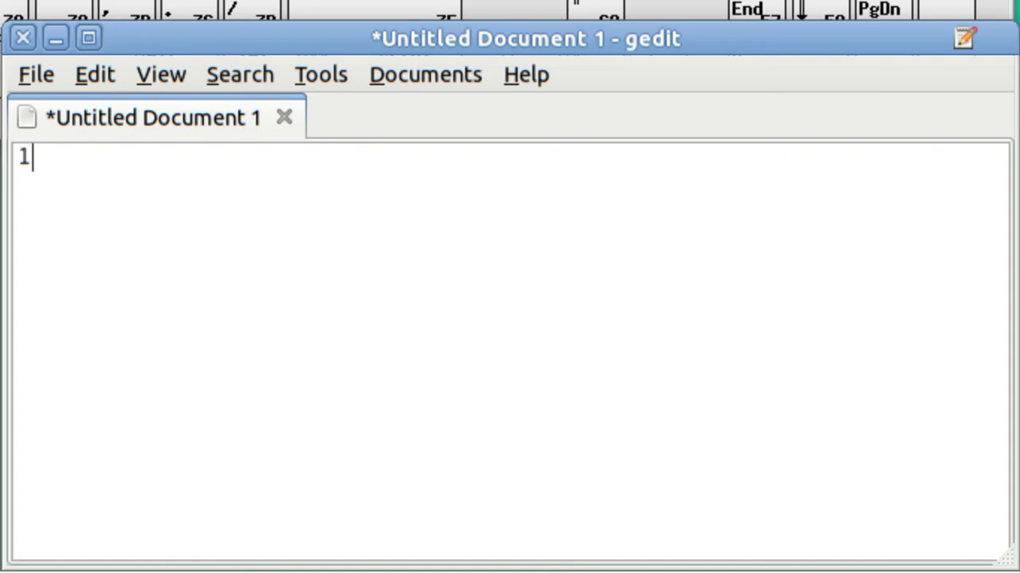
text(`)
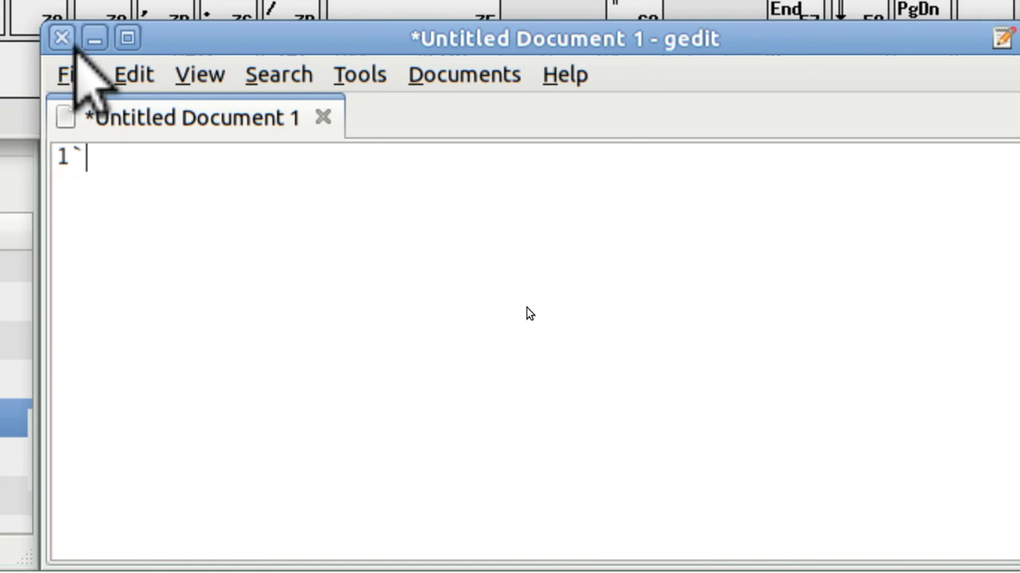
click(62, 37)
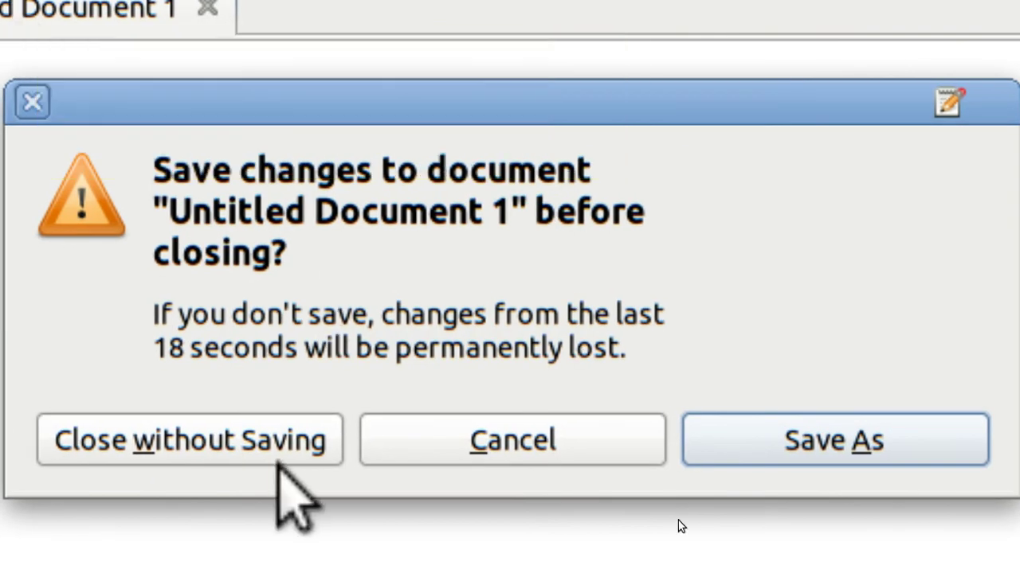
click(249, 421)
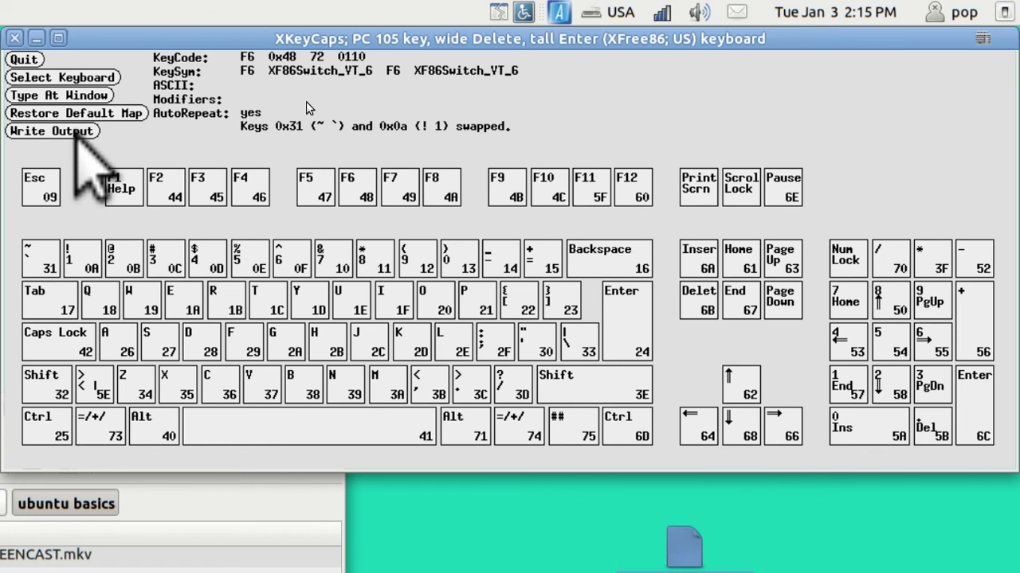
Step: Reconfirm the PC 105-key US keyboard in Select Keyboard, then quit XKeyCaps
click(64, 77)
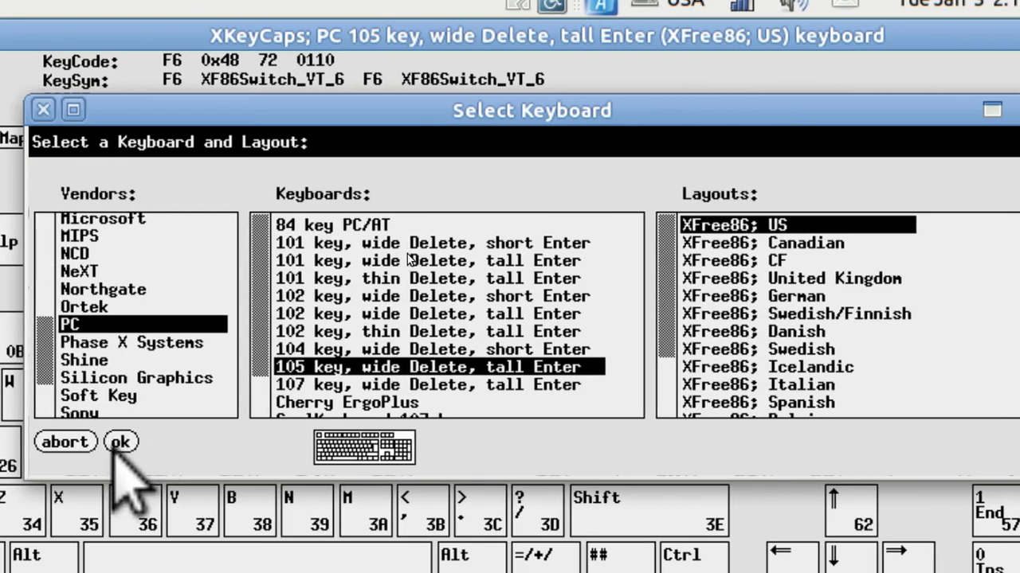
click(120, 443)
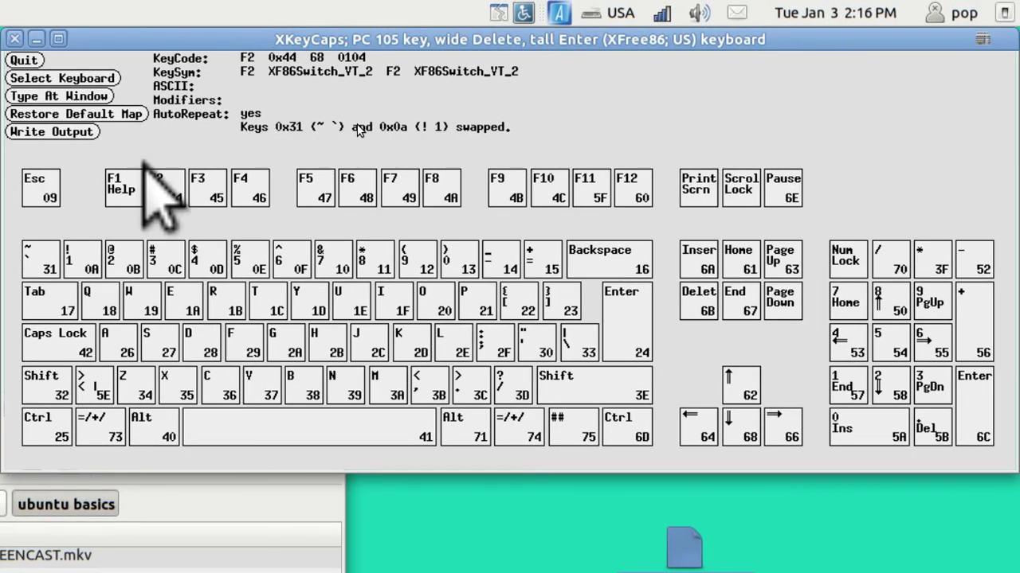
click(26, 61)
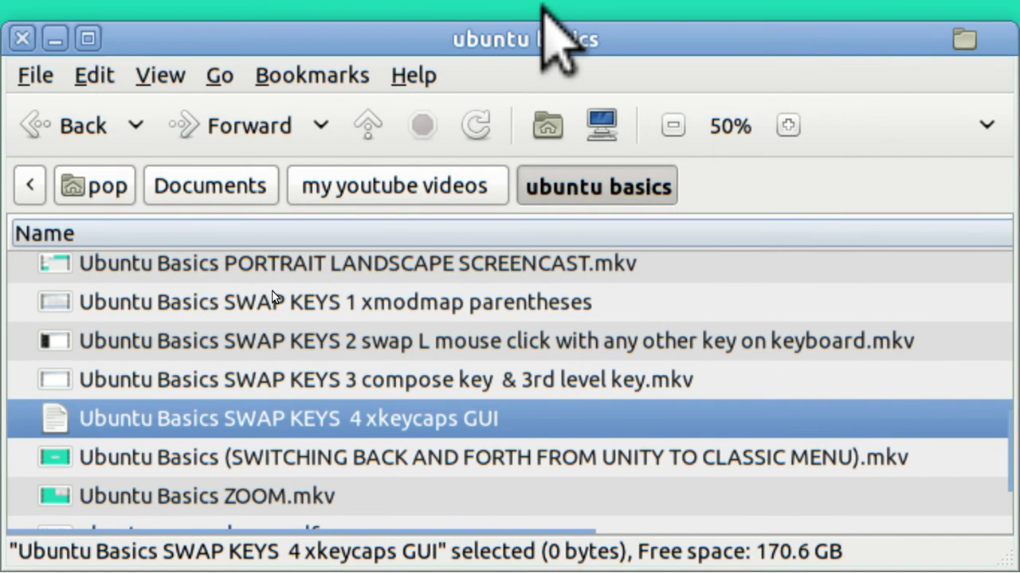